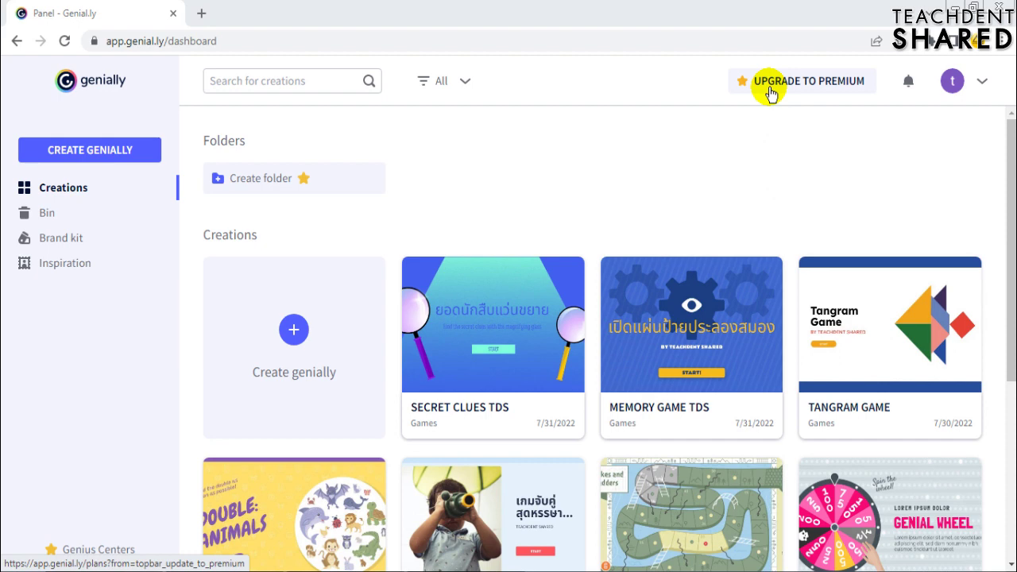
# - Open the premium upgrade page and compare the prices and main features of the Student, Edu Pro and Master plans
pyautogui.click(770, 94)
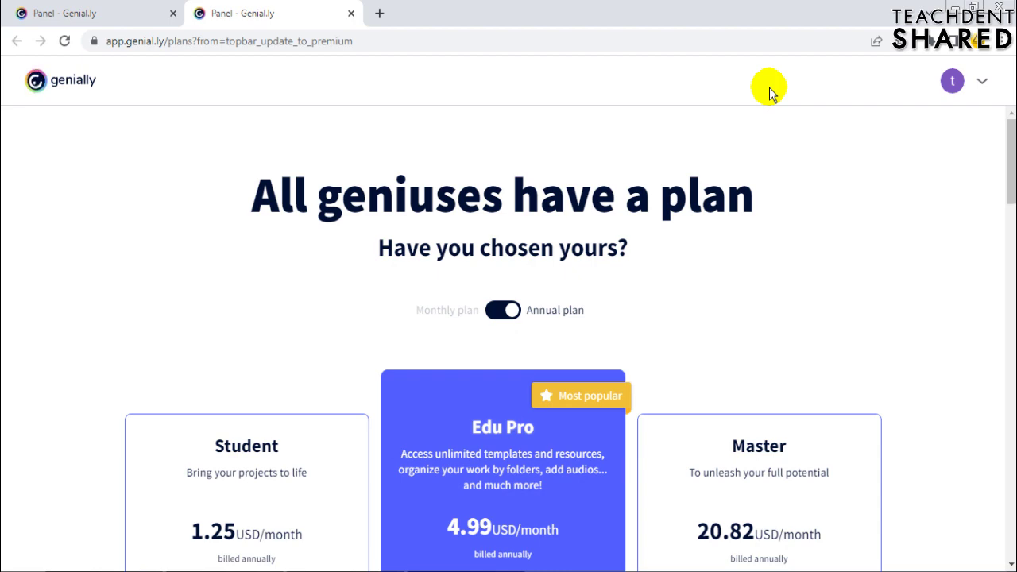
pyautogui.scroll(-6, 307, 231)
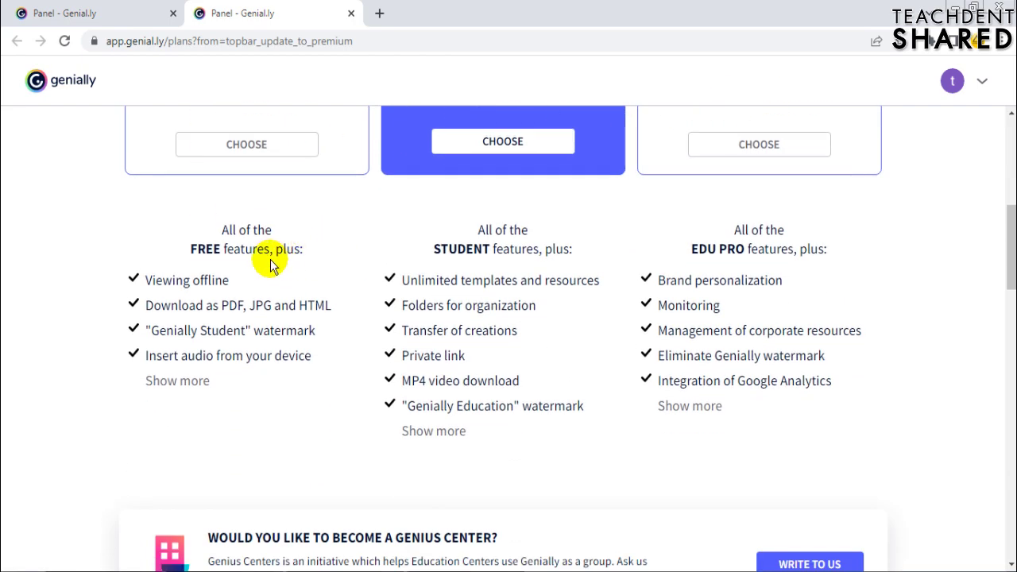
pyautogui.scroll(-3, 270, 262)
pyautogui.scroll(1, 270, 263)
pyautogui.scroll(5, 270, 264)
pyautogui.scroll(1, 270, 264)
pyautogui.scroll(-5, 270, 264)
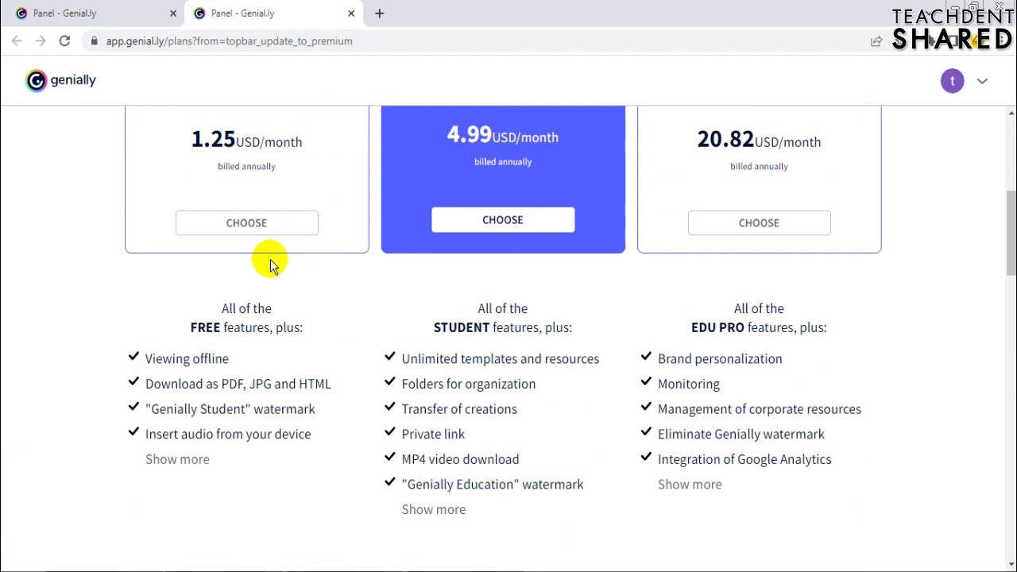
# - Examine the full feature comparison of the Free, Student, Edu Pro and Master plans, and return to the plan overview
pyautogui.click(198, 461)
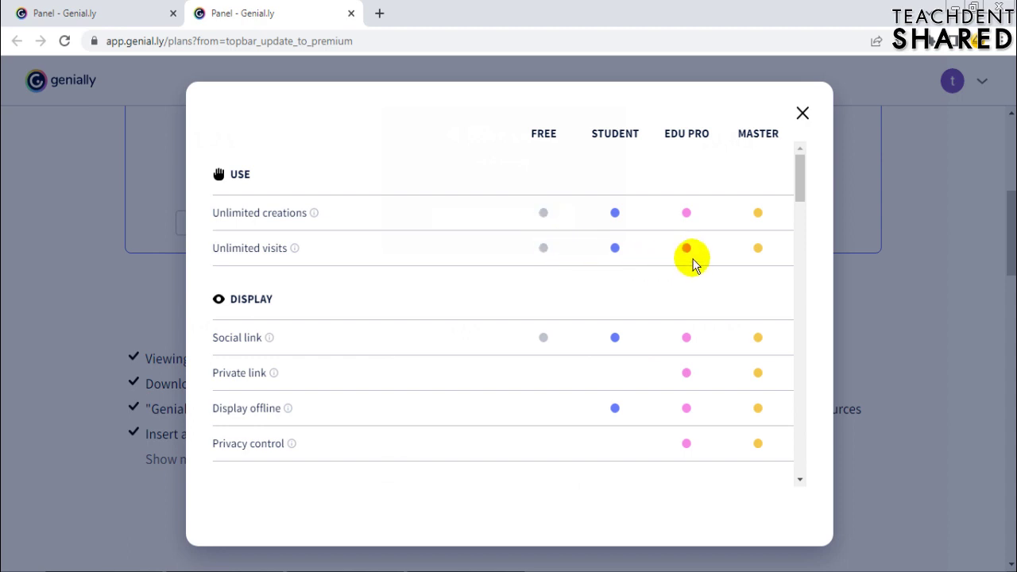
pyautogui.moveTo(799, 176); pyautogui.dragTo(797, 219)
pyautogui.scroll(3, 556, 282)
pyautogui.scroll(-12, 529, 249)
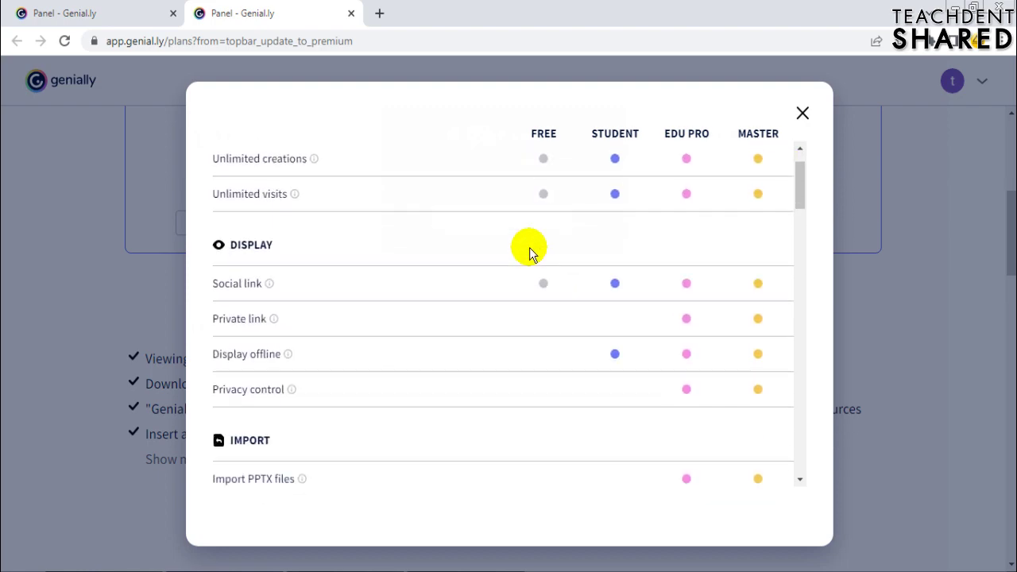
pyautogui.scroll(-5, 529, 247)
pyautogui.scroll(12, 529, 247)
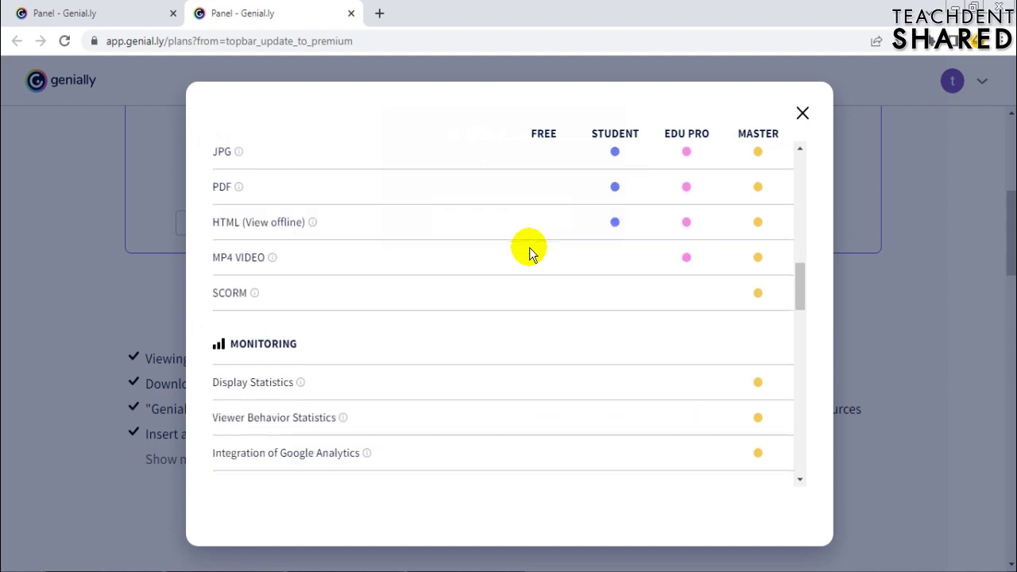
pyautogui.scroll(-4, 529, 247)
pyautogui.scroll(1, 529, 247)
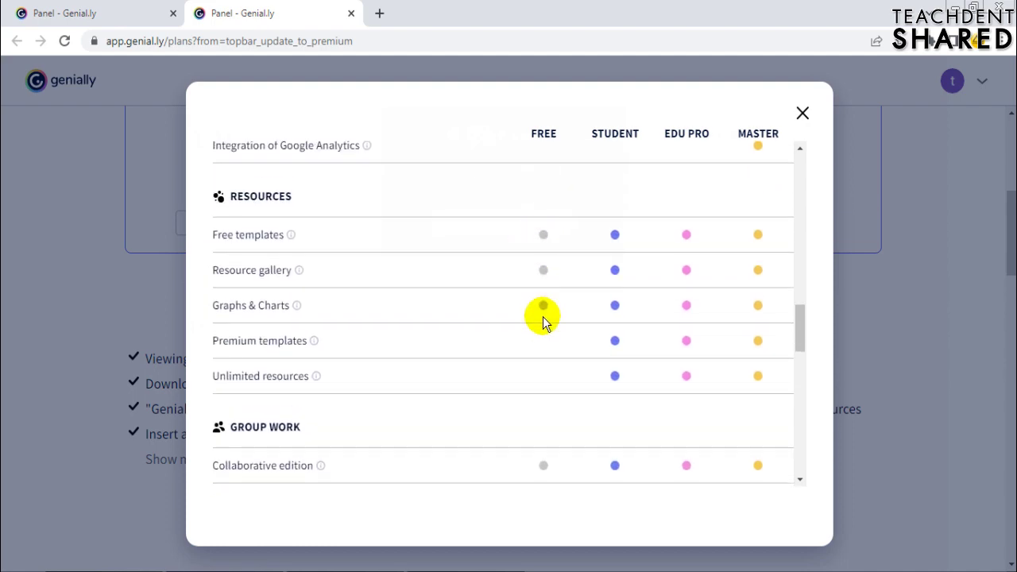
pyautogui.scroll(-10, 542, 320)
pyautogui.scroll(20, 543, 316)
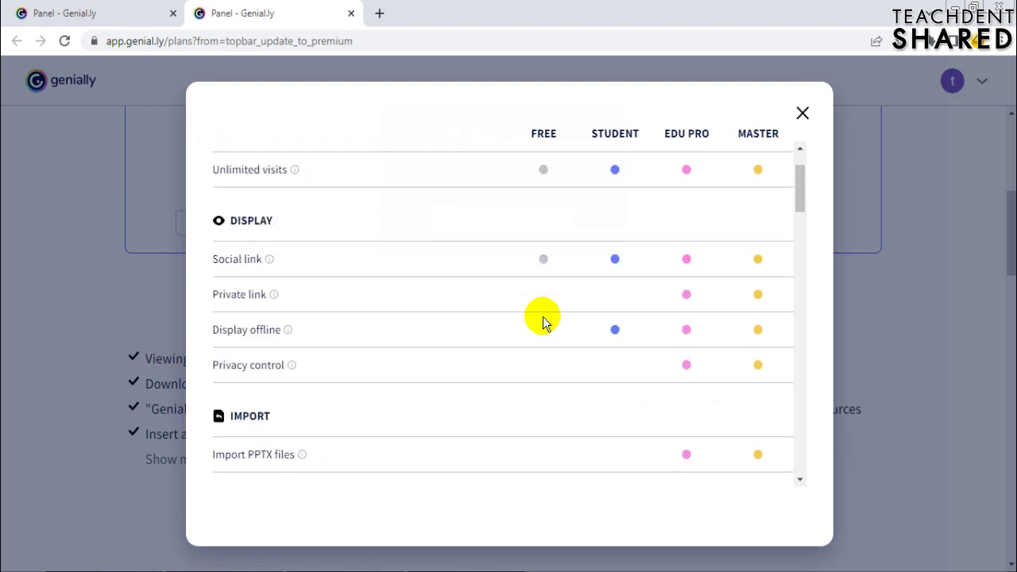
pyautogui.click(800, 115)
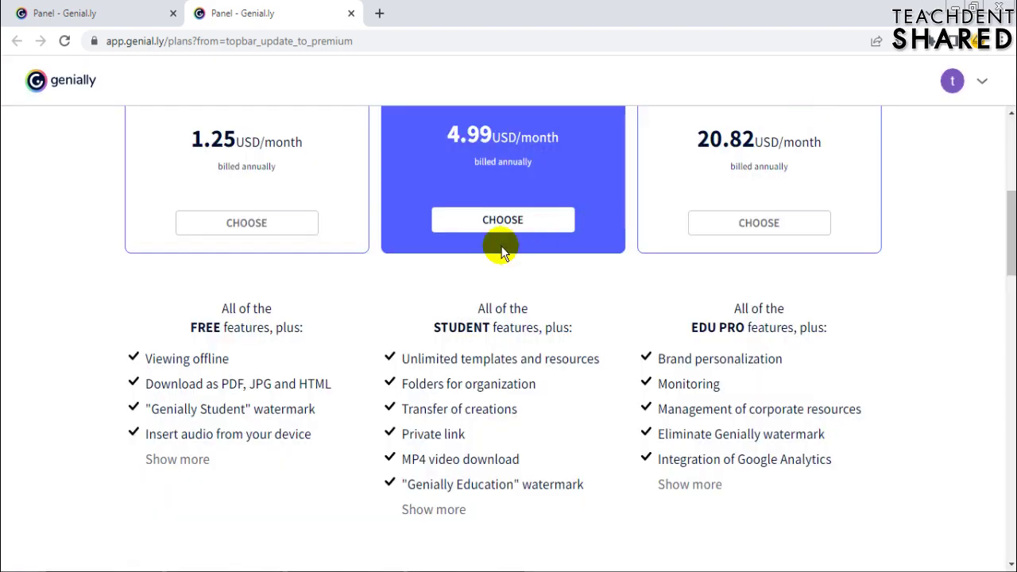
pyautogui.scroll(5, 336, 325)
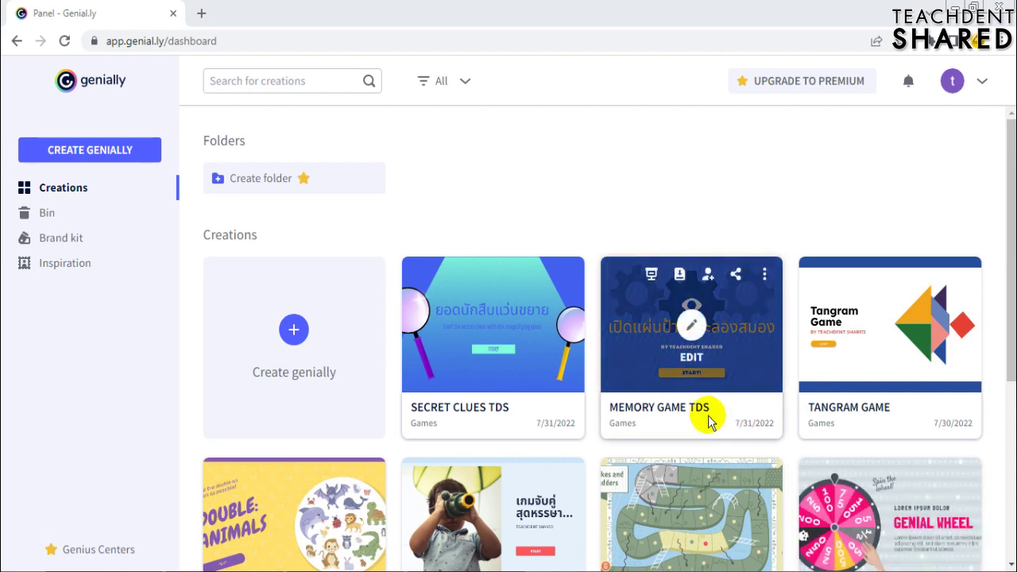
# - Open the sharing options of the SNAKES AND LADDERS TDS creation and copy its public social page link
pyautogui.moveTo(1011, 169); pyautogui.dragTo(1014, 264)
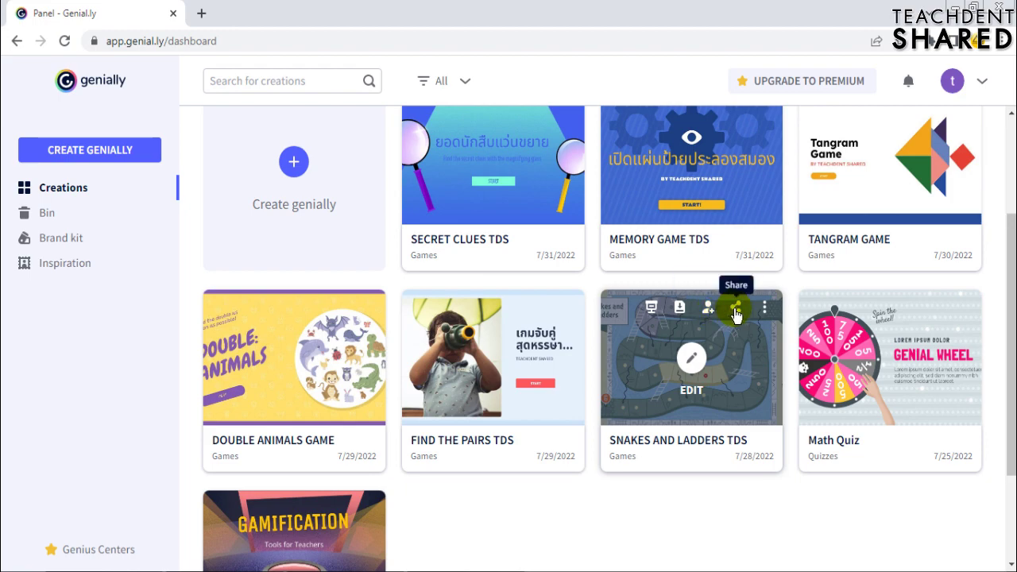
pyautogui.click(735, 310)
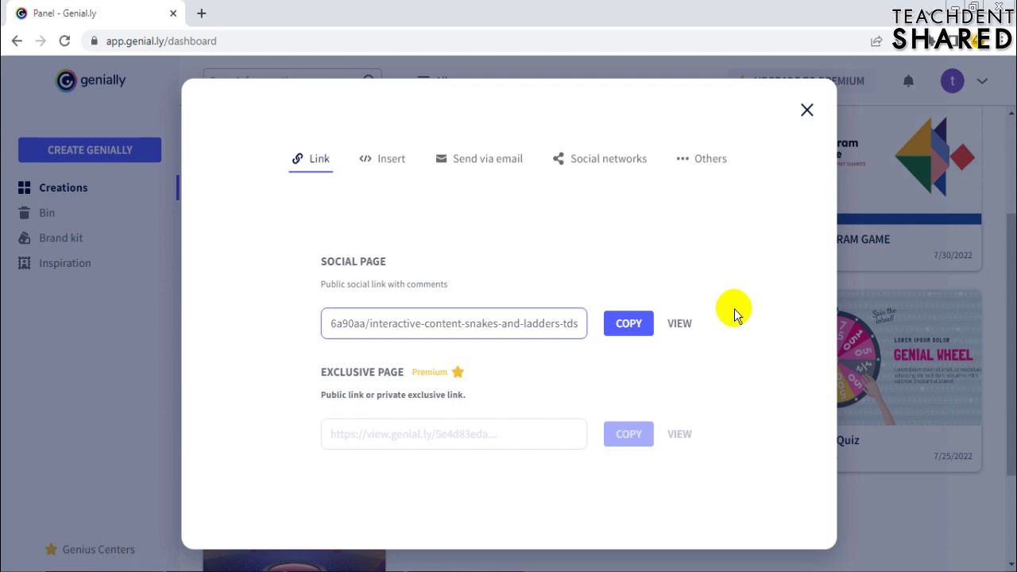
pyautogui.click(627, 323)
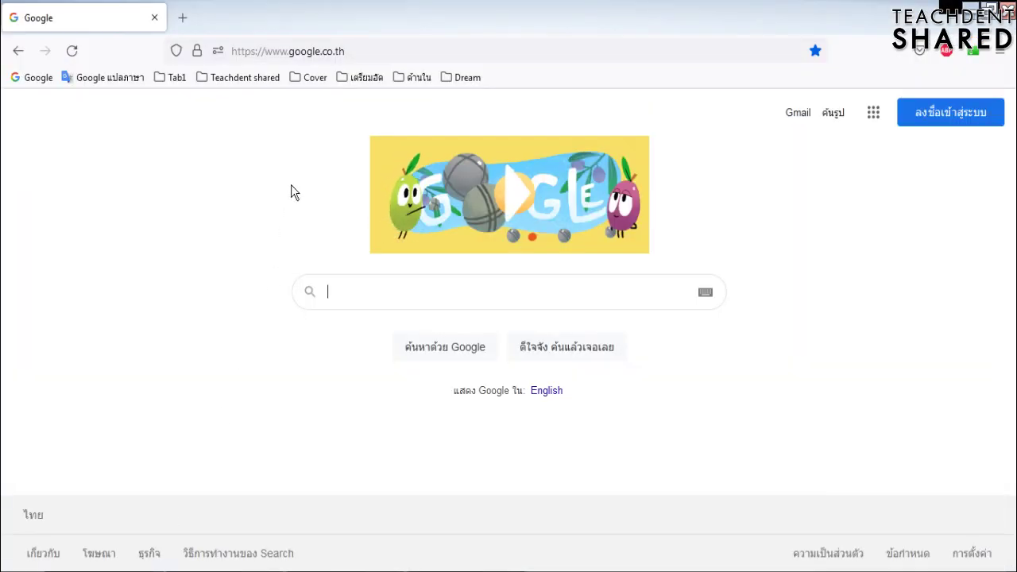
# - Switch to the other web browser with the Google page and open the copied Snakes and Ladders social page link there
pyautogui.click(295, 51)
pyautogui.write('https://view.genial.ly/62e13afd1ceb7e00116a90aa/interactive-content-snakes-and-ladders-tds')
pyautogui.press('Return')
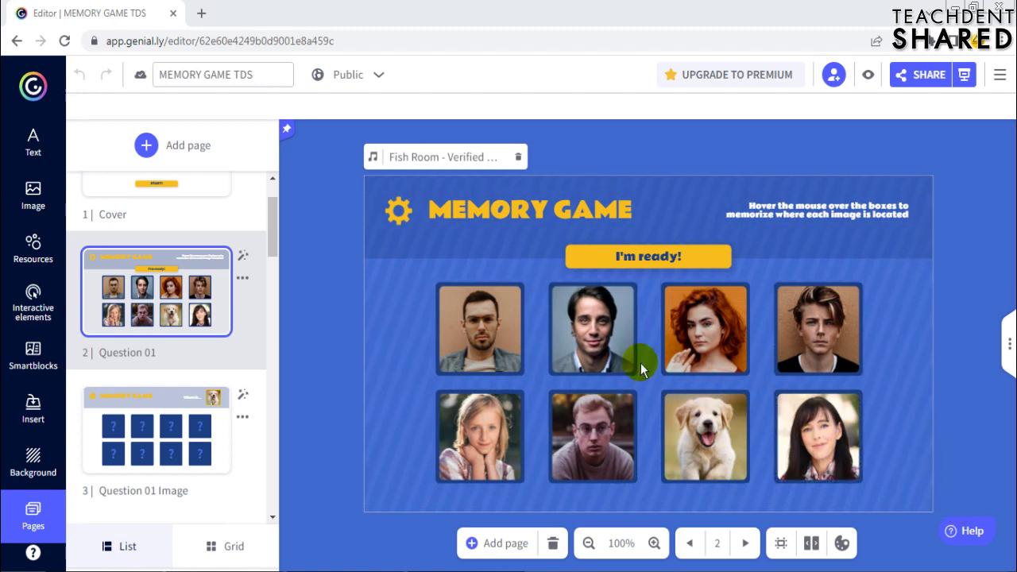
# - Start replacing the first portrait on the Question 01 page with a file from the computer, browsing to the Geni13 folder inside Geni13-r
pyautogui.click(479, 320)
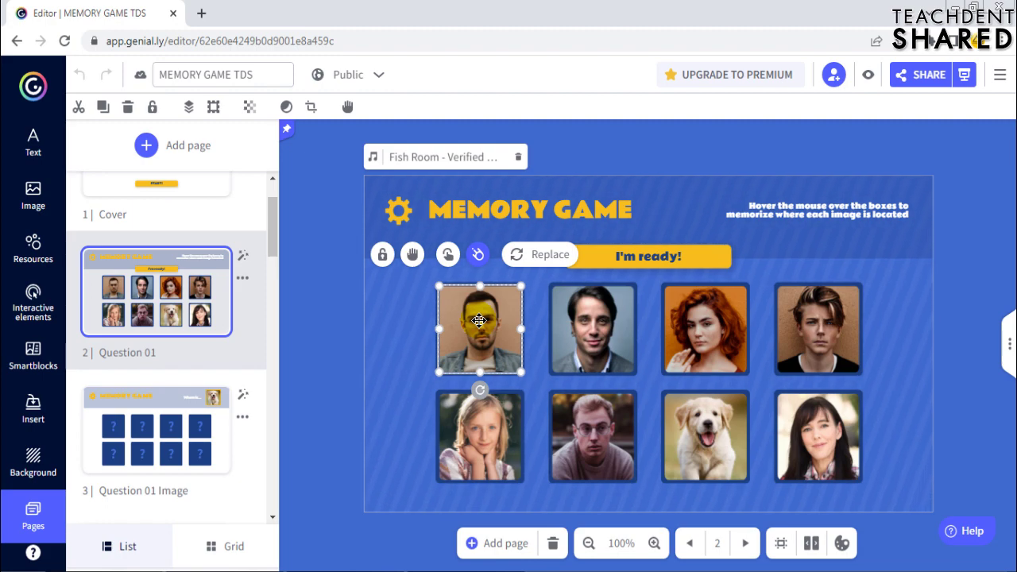
pyautogui.click(531, 254)
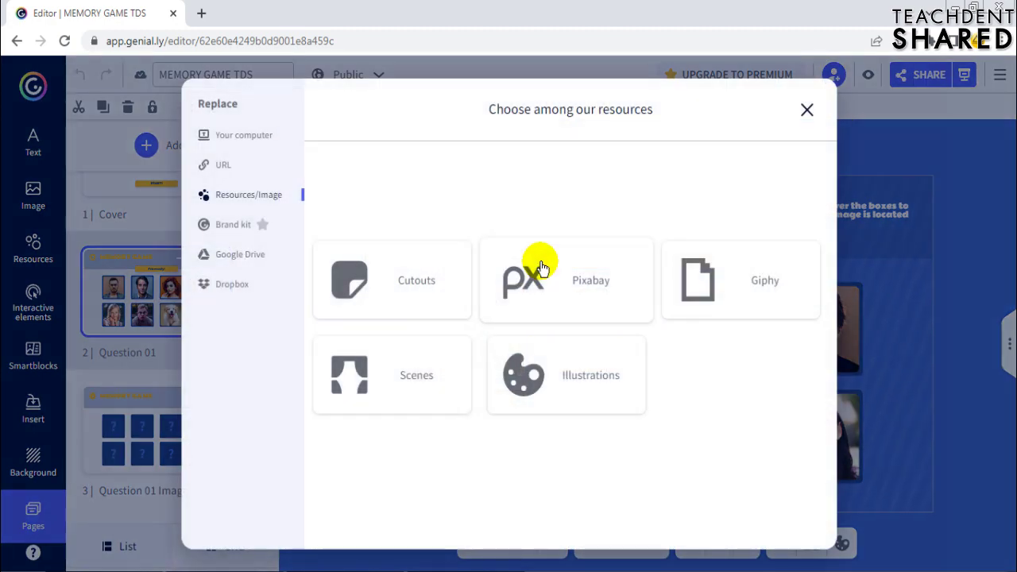
pyautogui.click(248, 143)
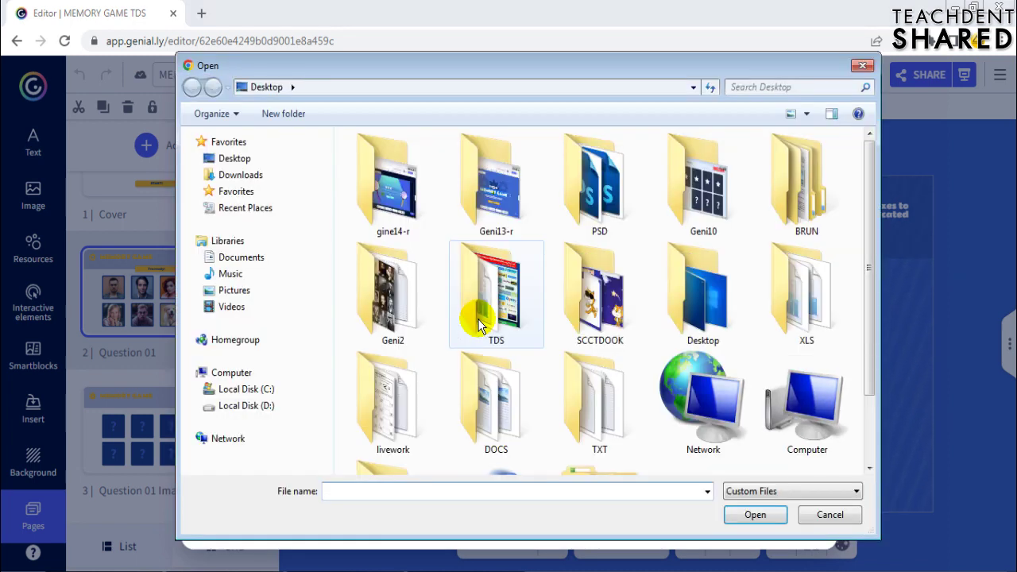
pyautogui.doubleClick(496, 199)
pyautogui.click(384, 199)
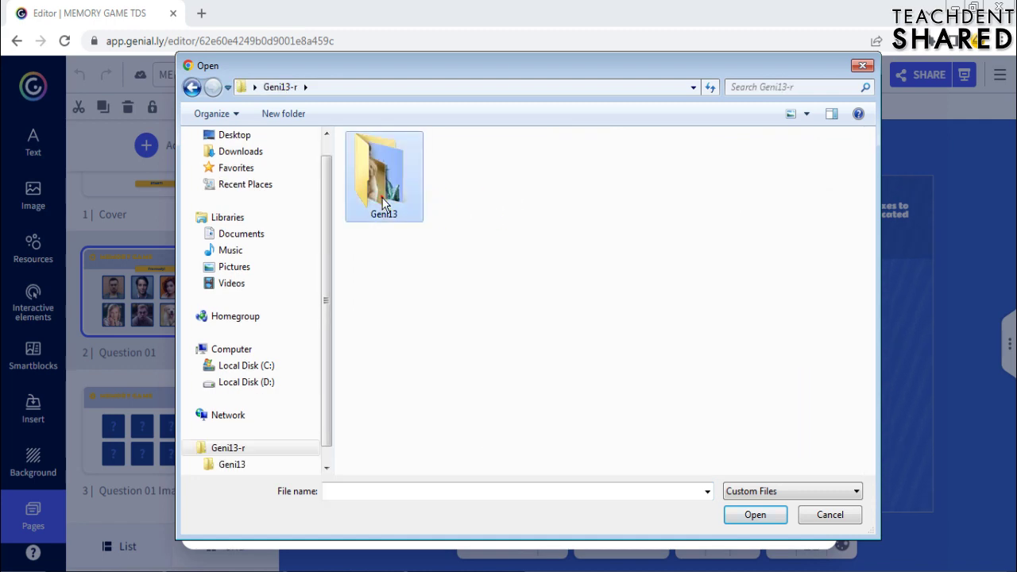